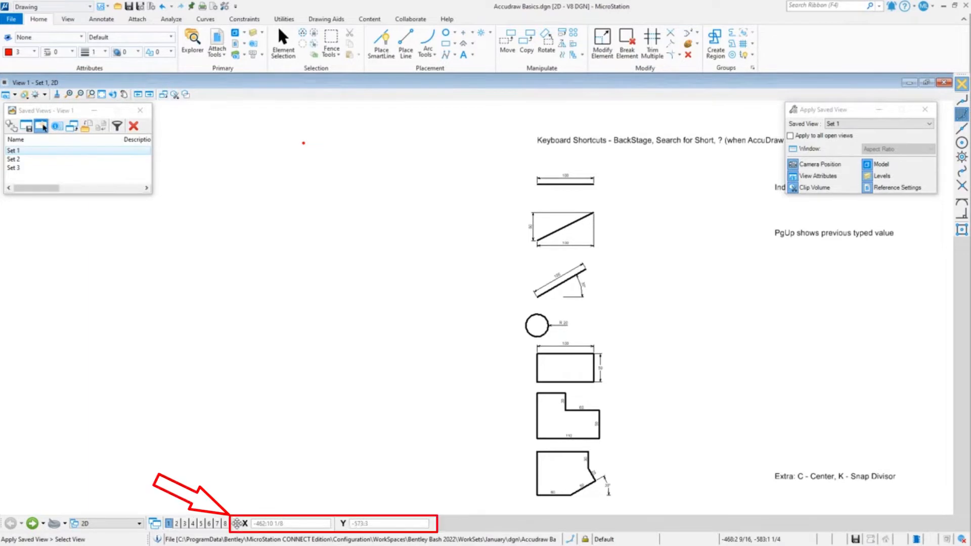
- Undock AccuDraw and place it as a floating window in the empty area of the view
{"action": "left_click_drag", "start_coordinate": [237, 524], "coordinate": [314, 172]}
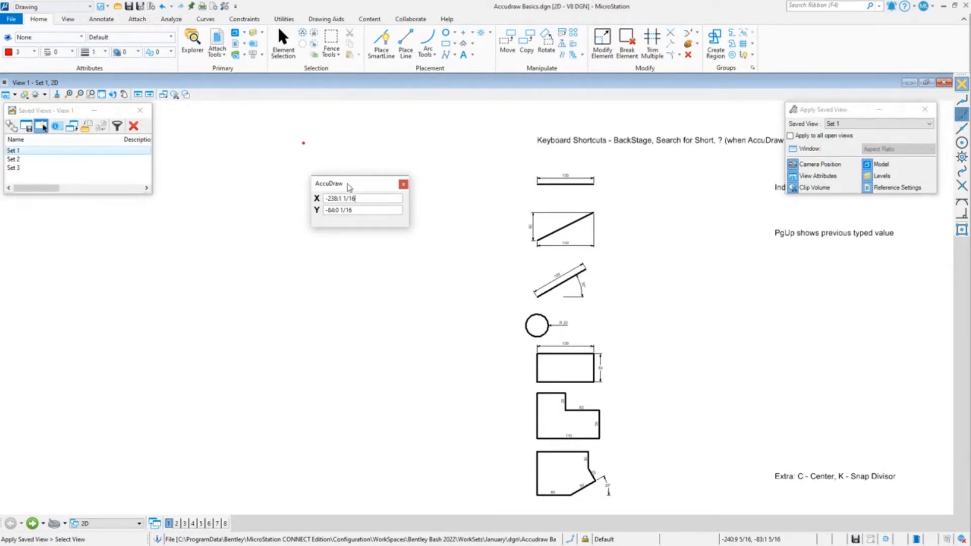
{"action": "left_click_drag", "start_coordinate": [351, 191], "coordinate": [357, 231]}
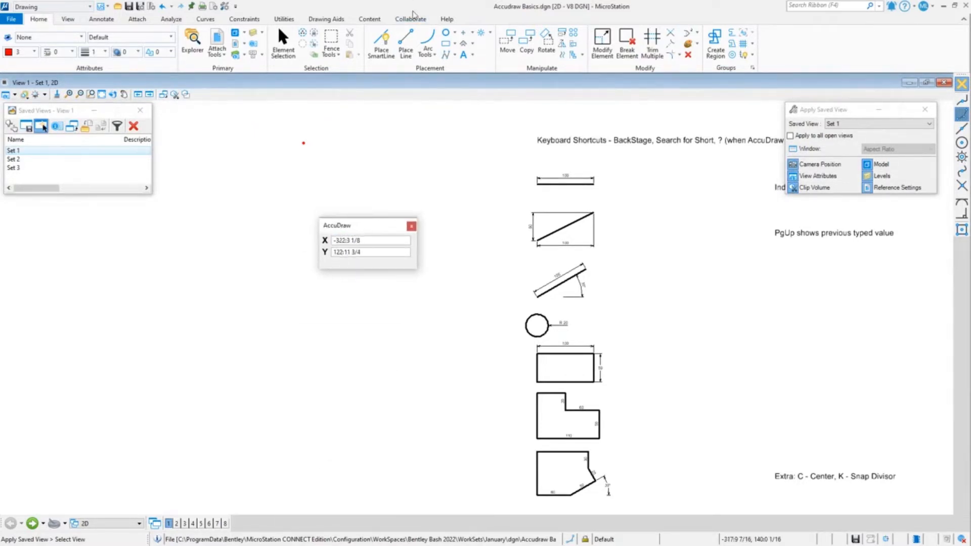
- Start a trial SmartLine in the empty area beside the sample shapes, set the active color to 0 and abandon the trial
{"action": "left_click", "coordinate": [382, 43]}
{"action": "left_click", "coordinate": [287, 191]}
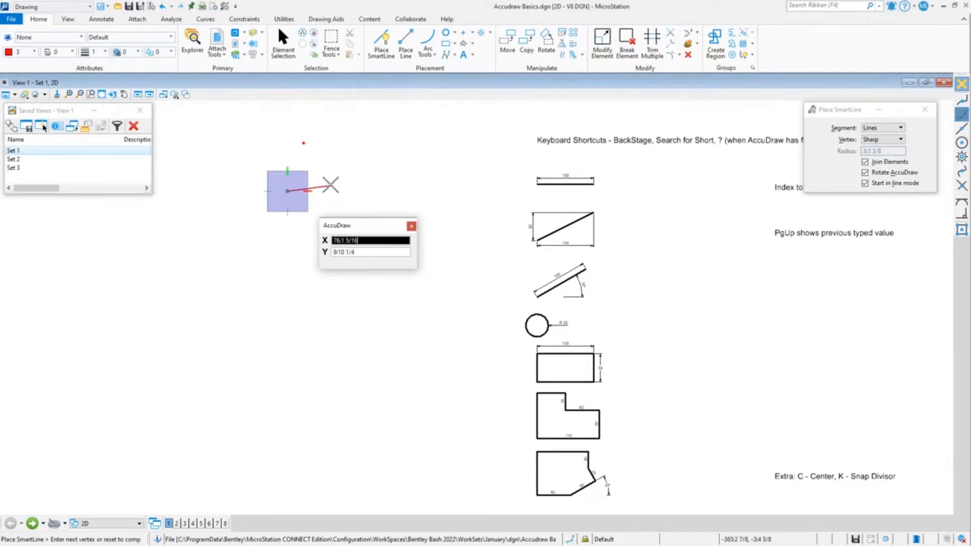
{"action": "scroll", "coordinate": [303, 192], "scroll_direction": "up", "scroll_amount": 2}
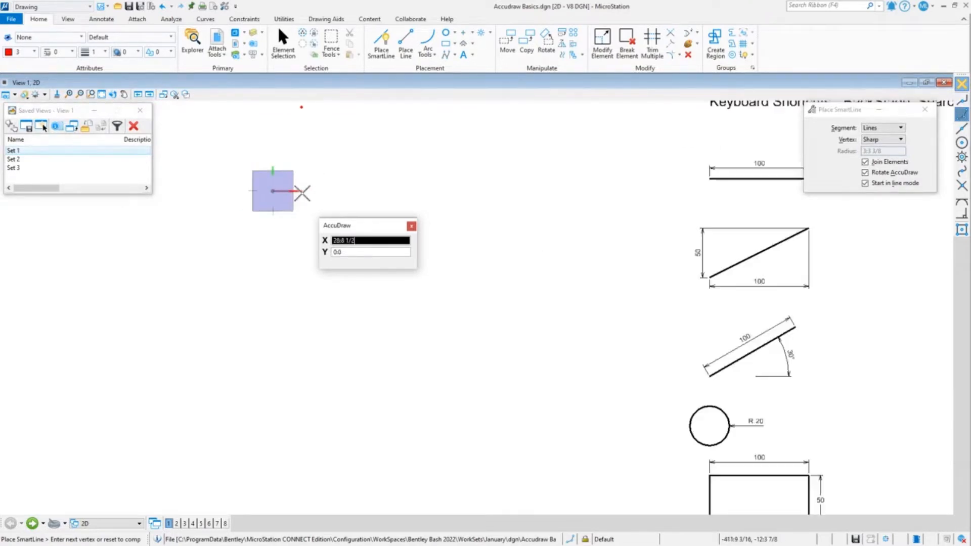
{"action": "scroll", "coordinate": [305, 193], "scroll_direction": "down", "scroll_amount": 2}
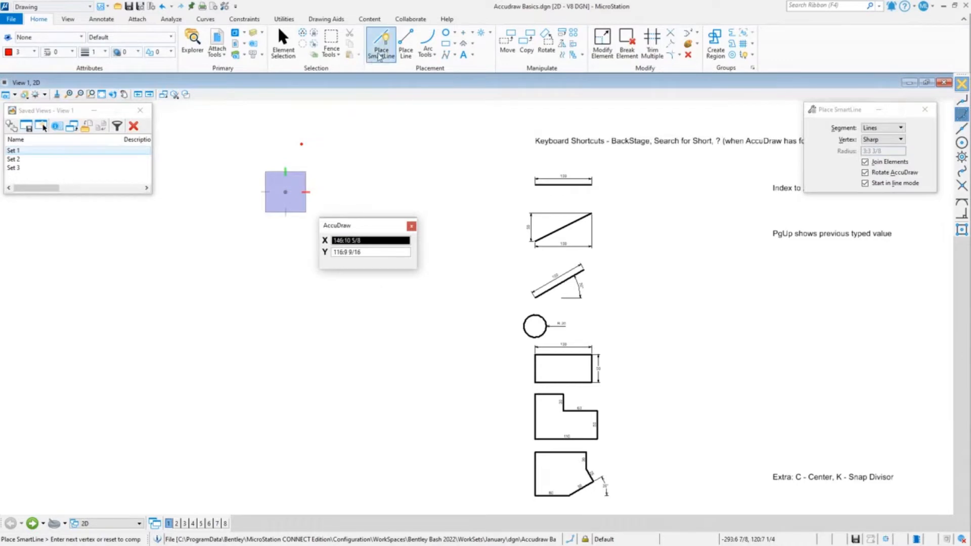
{"action": "left_click", "coordinate": [20, 52]}
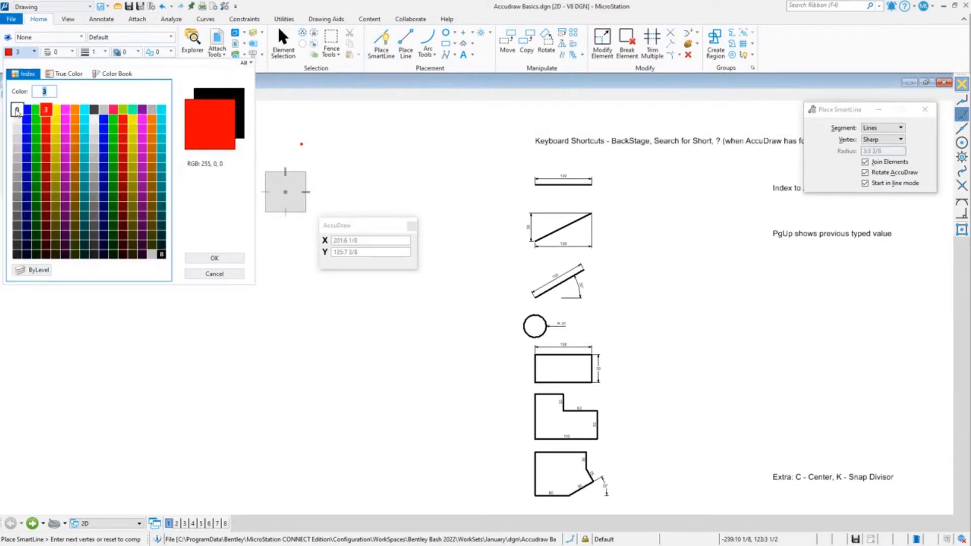
{"action": "left_click", "coordinate": [17, 111]}
{"action": "scroll", "coordinate": [353, 192], "scroll_direction": "up", "scroll_amount": 2}
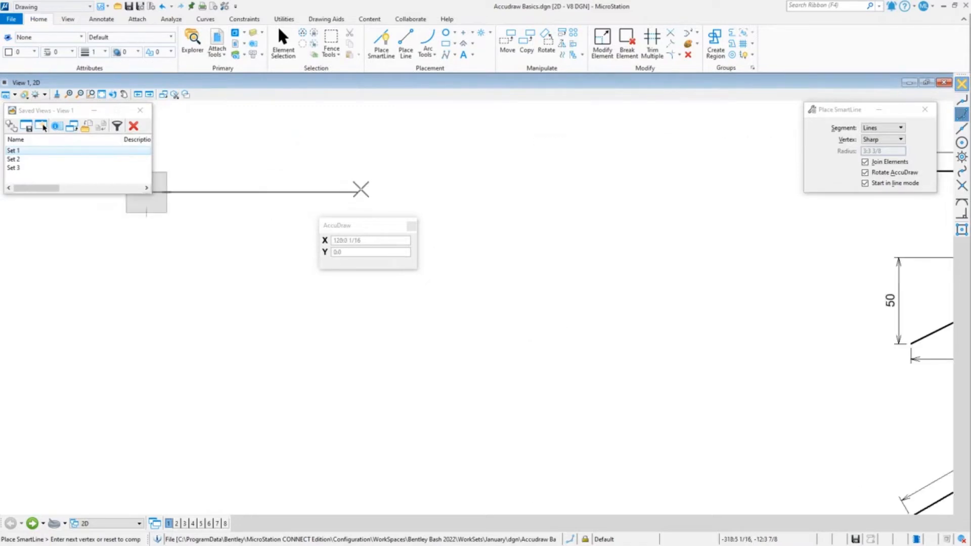
{"action": "scroll", "coordinate": [361, 190], "scroll_direction": "down", "scroll_amount": 1}
{"action": "right_click", "coordinate": [329, 186]}
- Try drawing a horizontal SmartLine with AccuDraw's Y offset locked at zero, and cancel it
{"action": "left_click", "coordinate": [269, 176]}
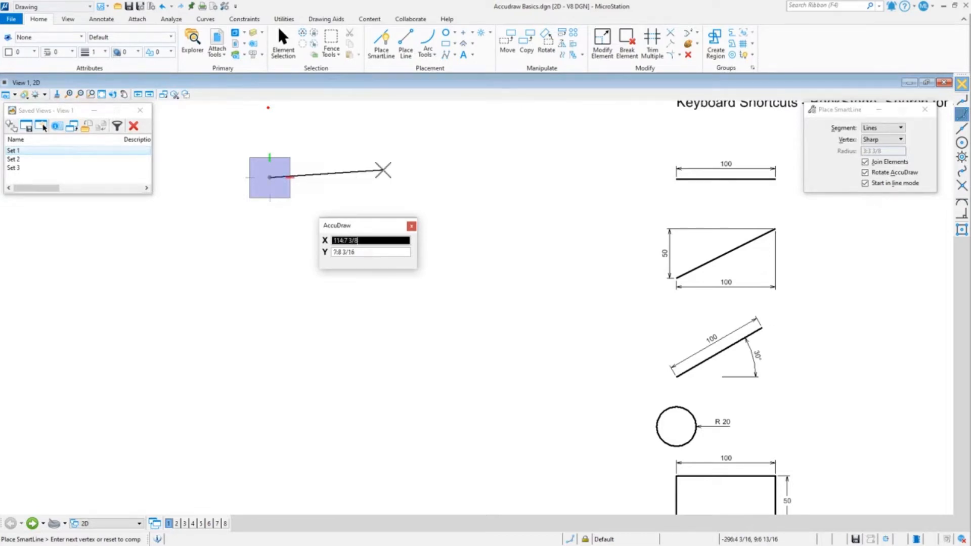
{"action": "key", "text": "Return"}
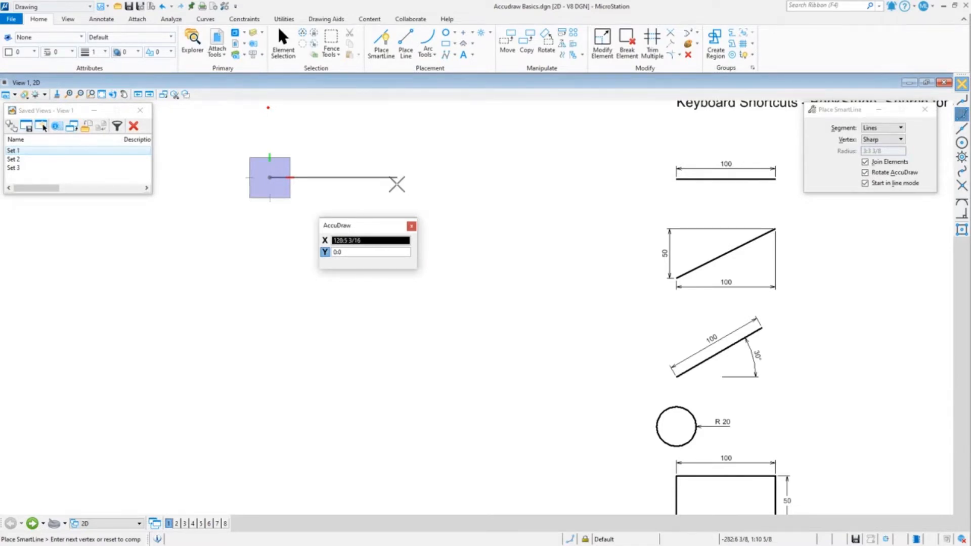
{"action": "right_click", "coordinate": [393, 161]}
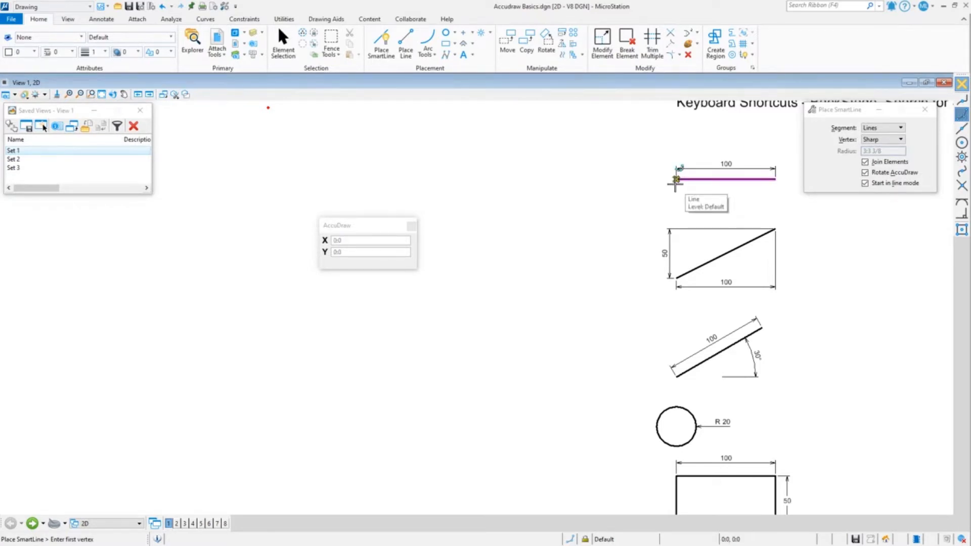
- Draw a horizontal SmartLine 100 long, level with the top sample line and starting directly below the red point
{"action": "key", "text": "ctrl"}
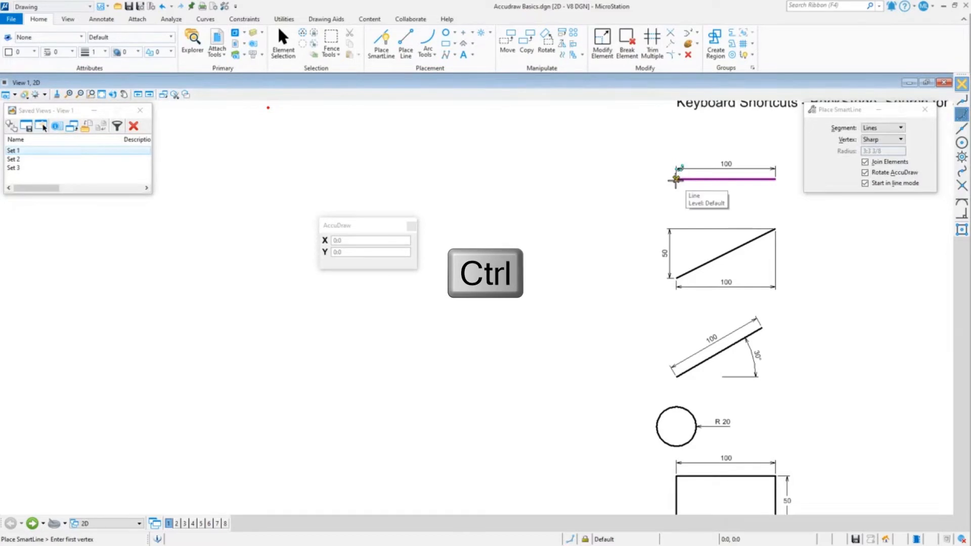
{"action": "key", "text": "ctrl"}
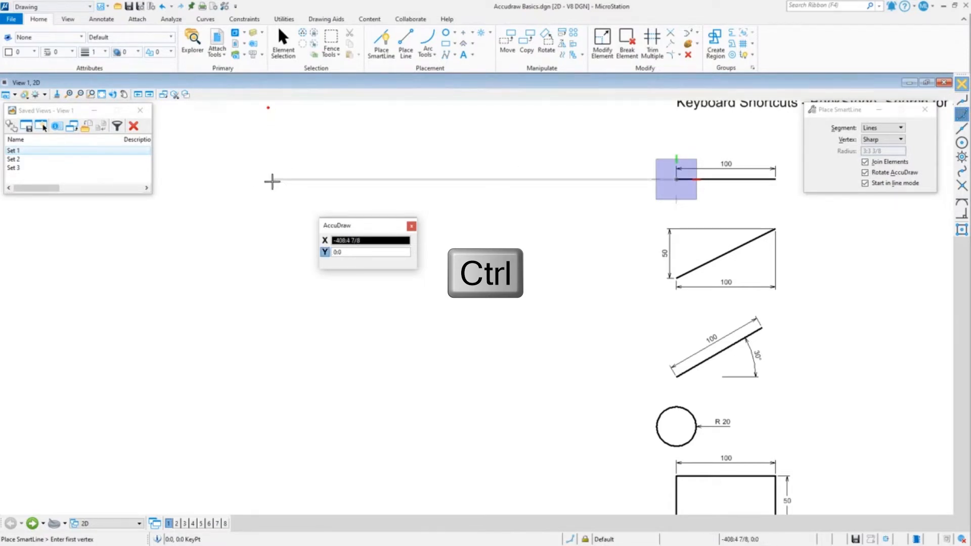
{"action": "key", "text": "Return"}
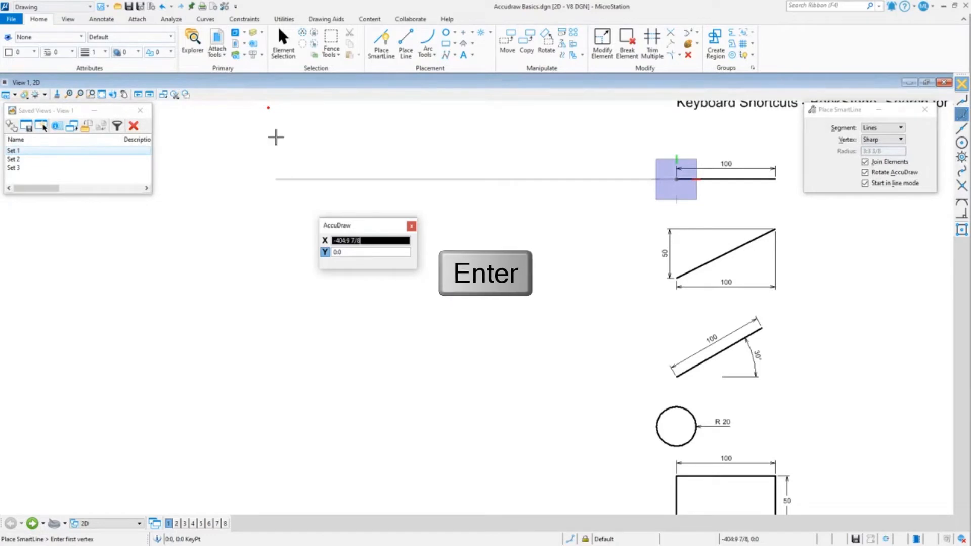
{"action": "left_click", "coordinate": [268, 108]}
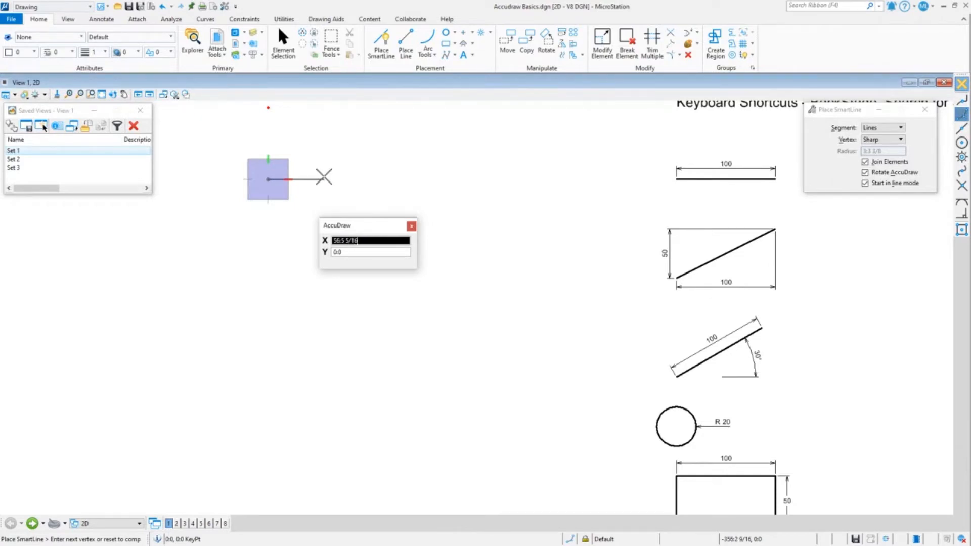
{"action": "type", "text": "100"}
{"action": "left_click", "coordinate": [324, 177]}
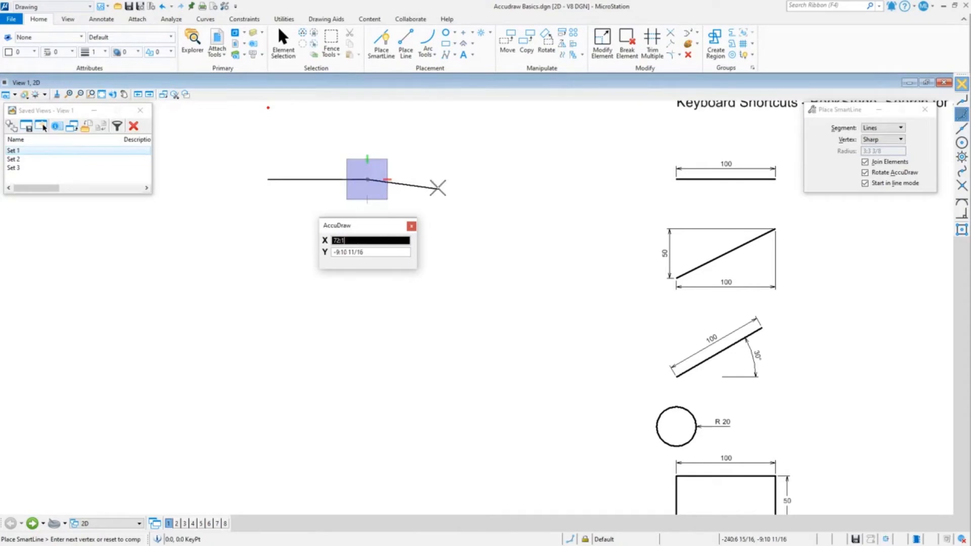
{"action": "right_click", "coordinate": [421, 177]}
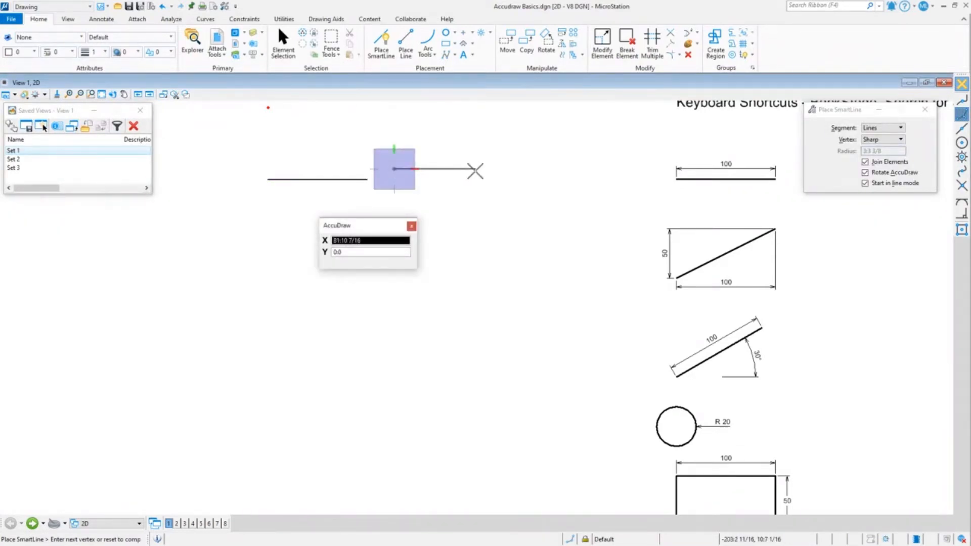
- Draw a slanted trial SmartLine segment and examine the AccuDraw settings and the Rotate AccuDraw option
{"action": "left_click", "coordinate": [447, 141]}
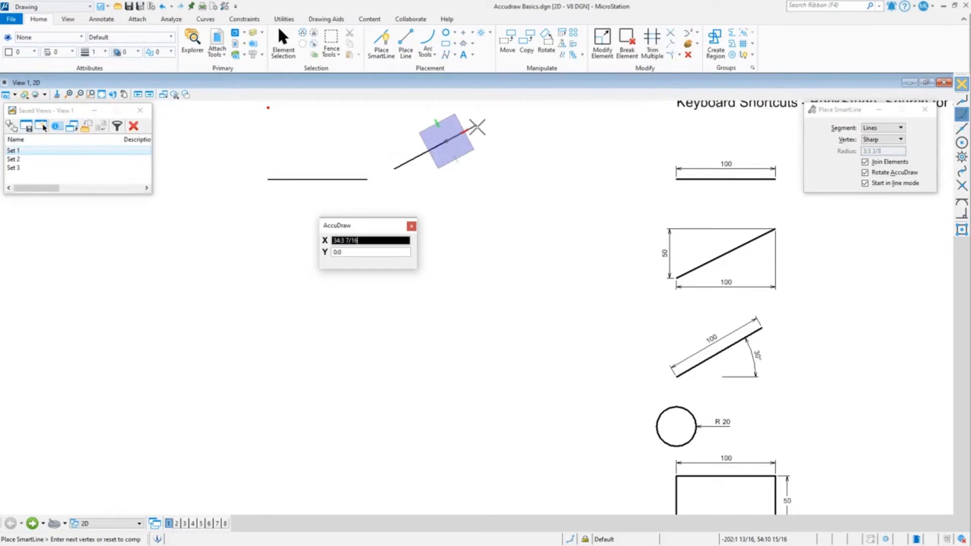
{"action": "key", "text": "g"}
{"action": "key", "text": "s"}
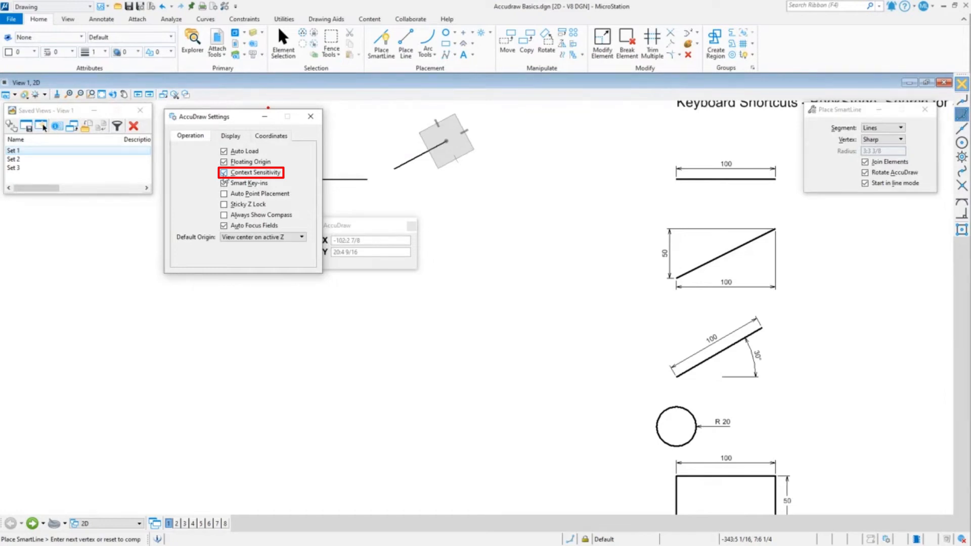
{"action": "left_click", "coordinate": [310, 116]}
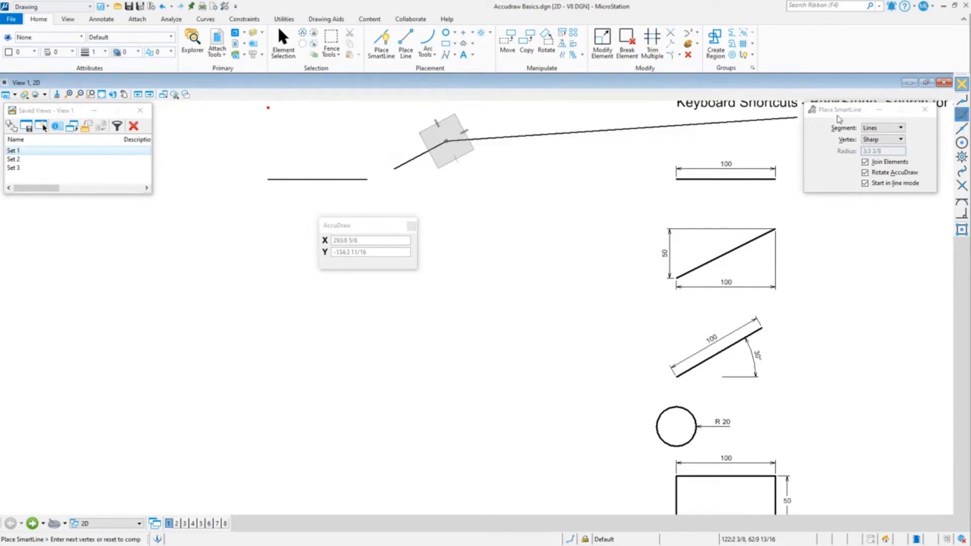
{"action": "left_click_drag", "start_coordinate": [837, 118], "coordinate": [567, 114]}
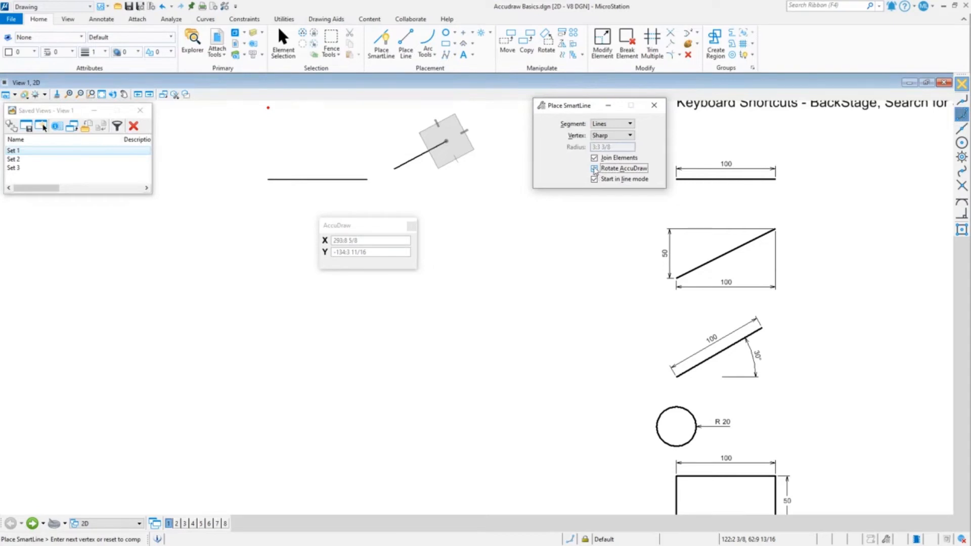
{"action": "left_click_drag", "start_coordinate": [576, 106], "coordinate": [825, 110]}
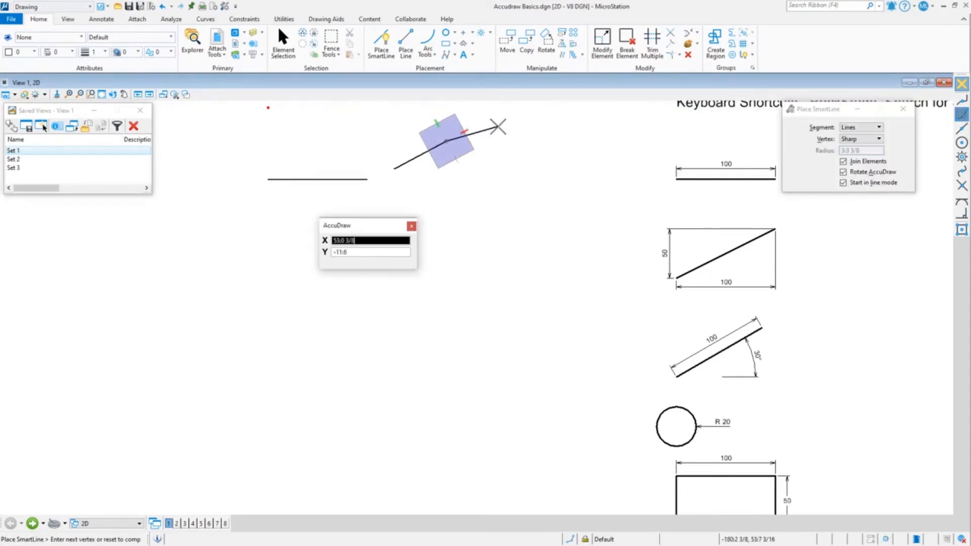
- Rotate the AccuDraw compass to view alignment, end the SmartLine and undo the slanted trial segment
{"action": "key", "text": "v"}
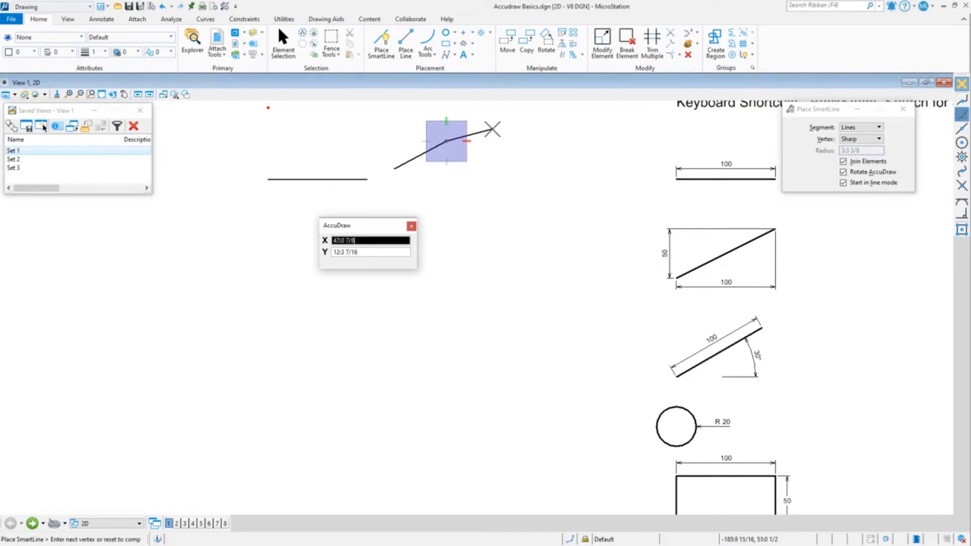
{"action": "right_click", "coordinate": [491, 131]}
{"action": "key", "text": "ctrl+z"}
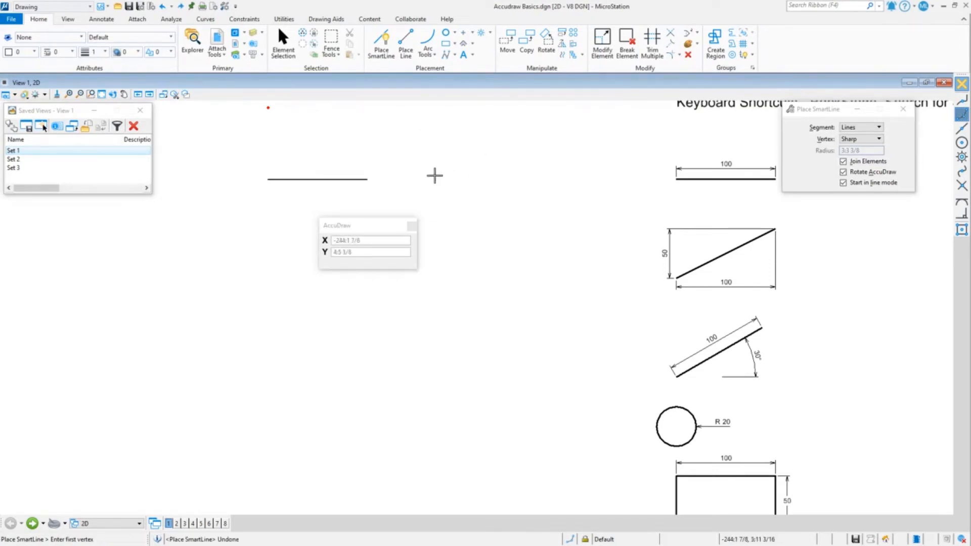
- Try a vertical SmartLine segment with an axis-locked follow-up and the compass rotated to view alignment, and undo the segment
{"action": "left_click", "coordinate": [435, 176]}
{"action": "left_click", "coordinate": [435, 129]}
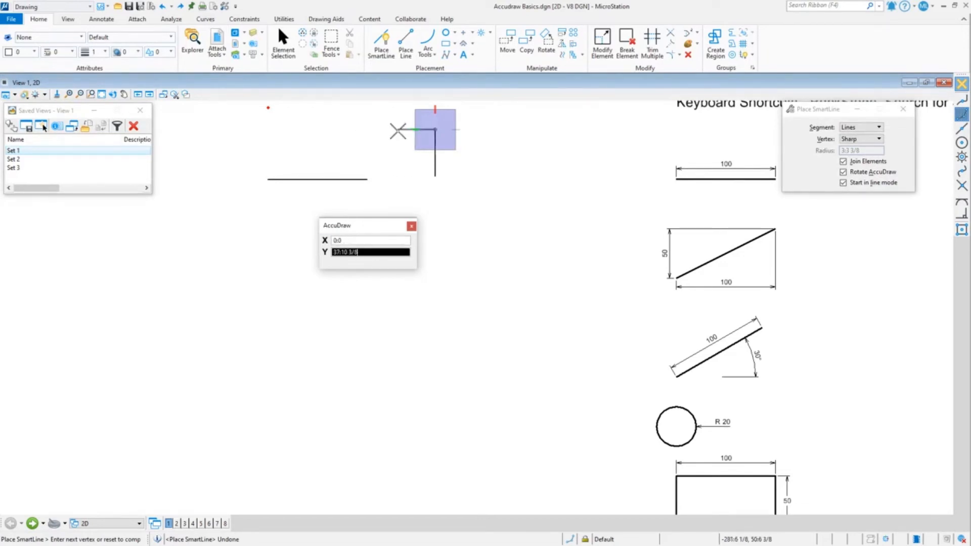
{"action": "key", "text": "Return"}
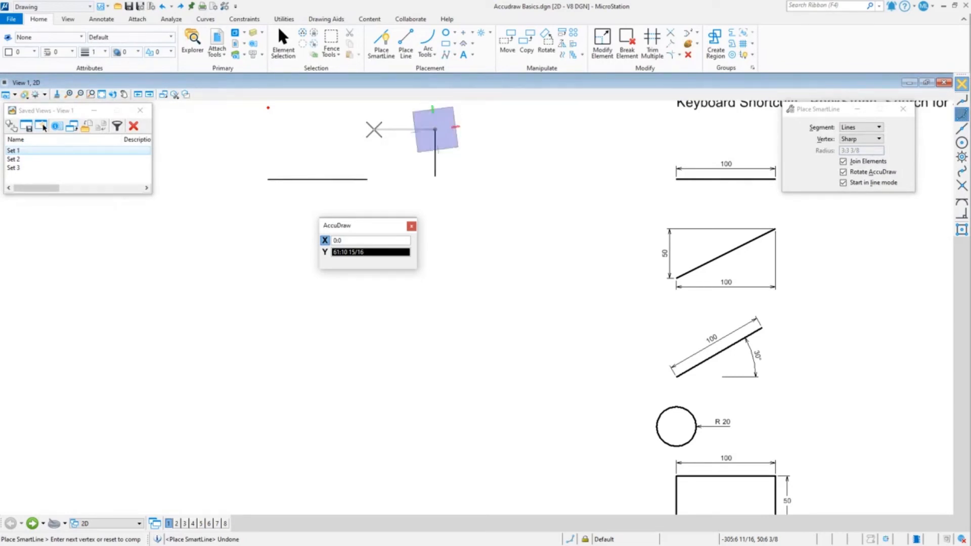
{"action": "key", "text": "v"}
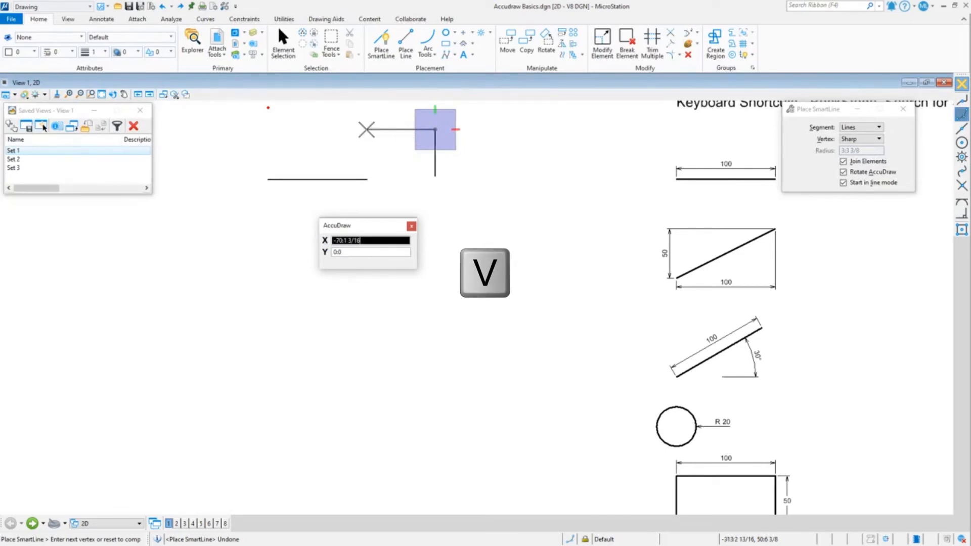
{"action": "right_click", "coordinate": [366, 129]}
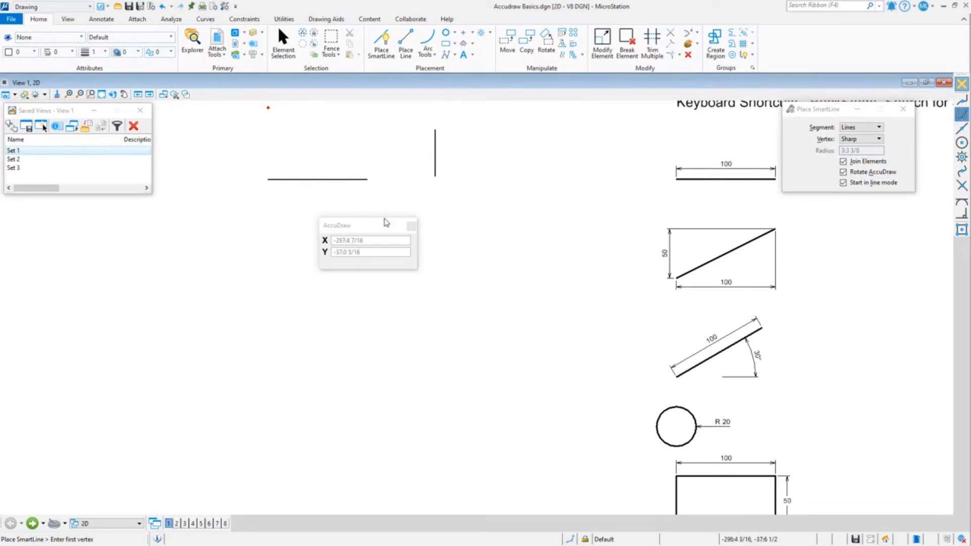
{"action": "key", "text": "ctrl+z"}
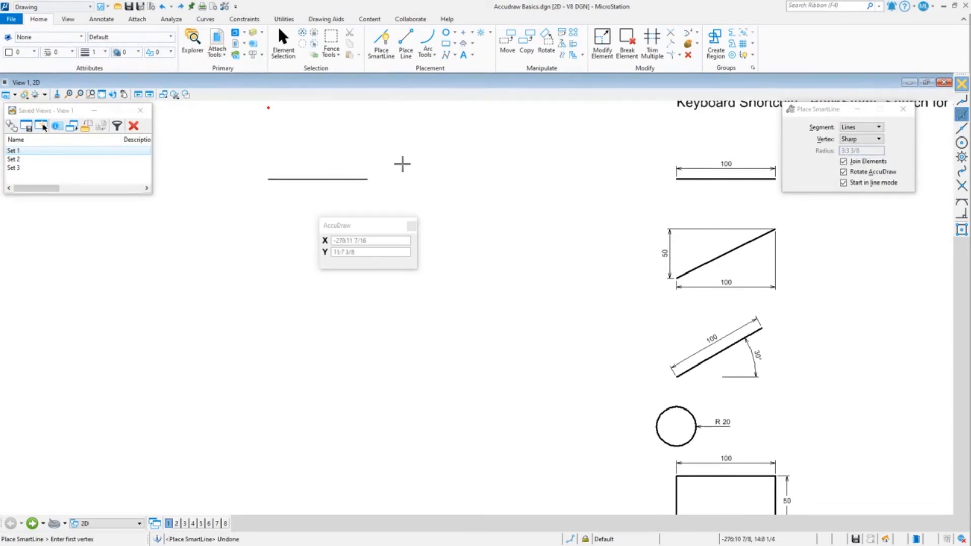
- Try a horizontal SmartLine segment with an AccuDraw X distance of 100, and cancel it
{"action": "left_click", "coordinate": [398, 159]}
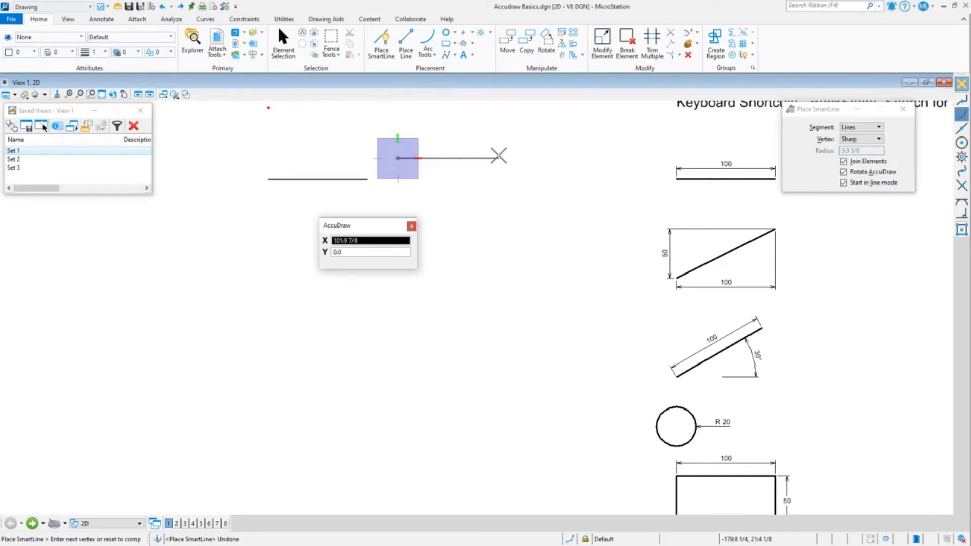
{"action": "type", "text": "1"}
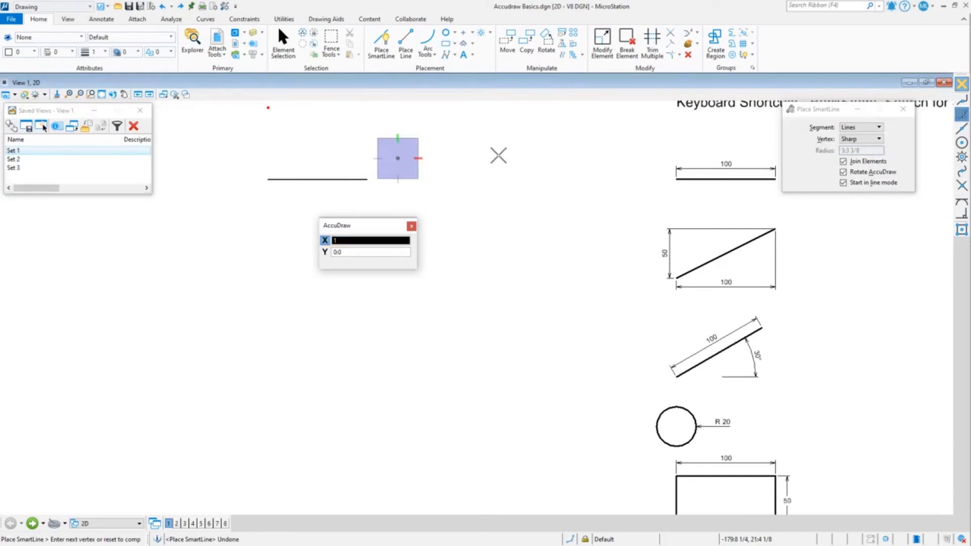
{"action": "type", "text": "00"}
{"action": "right_click", "coordinate": [498, 155]}
- Try clearing the AccuDraw X distance of a new horizontal segment, entering 100 and correcting it to 105, and cancel the segment
{"action": "left_click", "coordinate": [387, 157]}
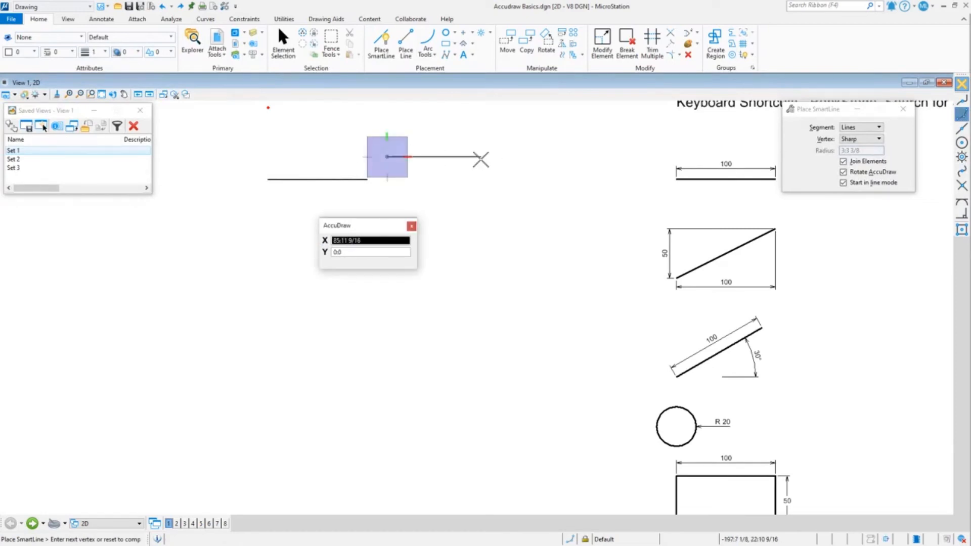
{"action": "key", "text": "BackSpace"}
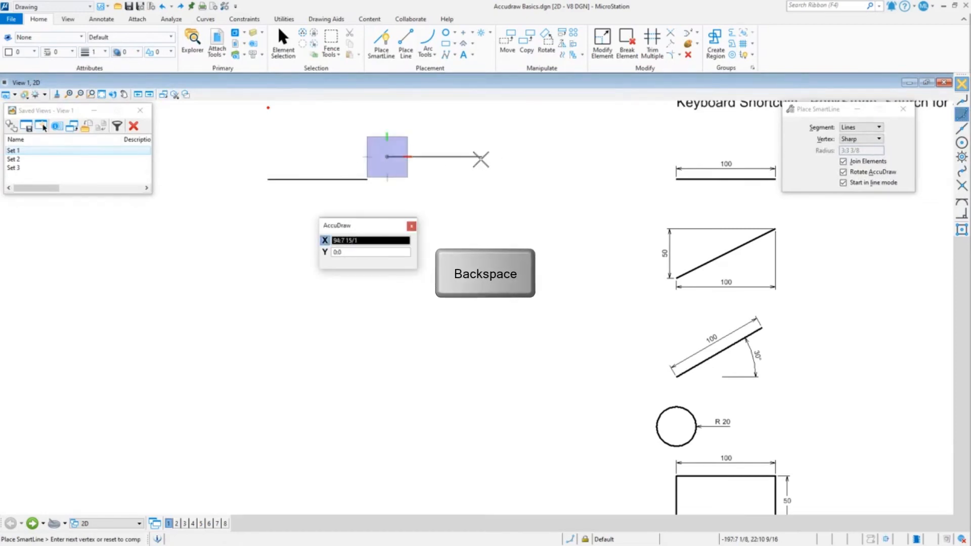
{"action": "key", "text": "BackSpace"}
{"action": "key", "text": "BackSpace"}
{"action": "key", "text": "BackSpace"}
{"action": "key", "text": "BackSpace"}
{"action": "key", "text": "BackSpace"}
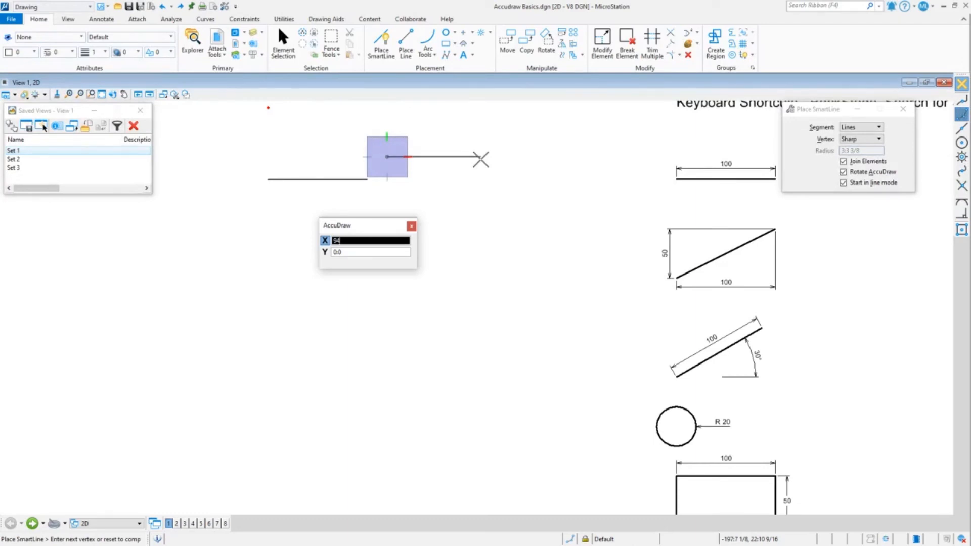
{"action": "key", "text": "BackSpace"}
{"action": "key", "text": "BackSpace"}
{"action": "type", "text": "100"}
{"action": "key", "text": "BackSpace"}
{"action": "type", "text": "5"}
{"action": "right_click", "coordinate": [481, 160]}
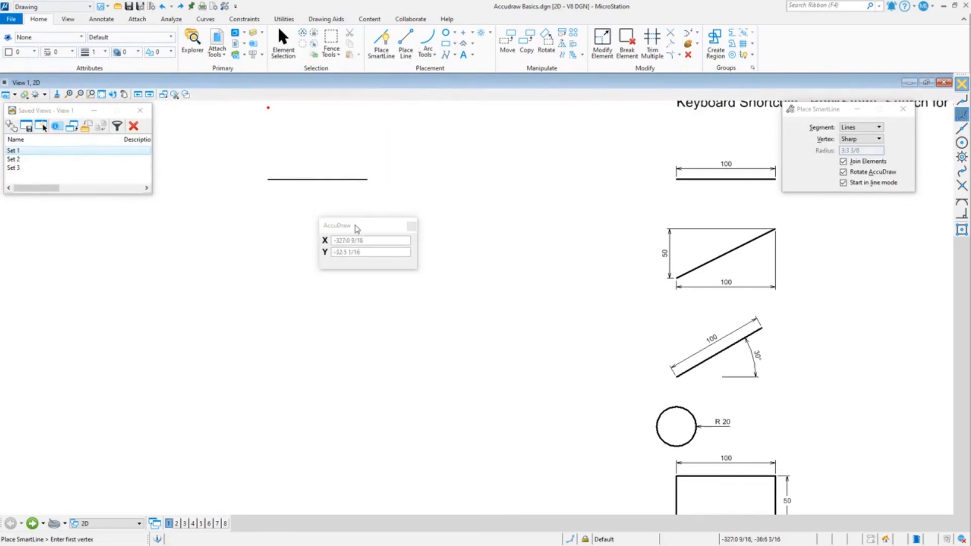
- Dock the floating AccuDraw window again
{"action": "double_click", "coordinate": [358, 228]}
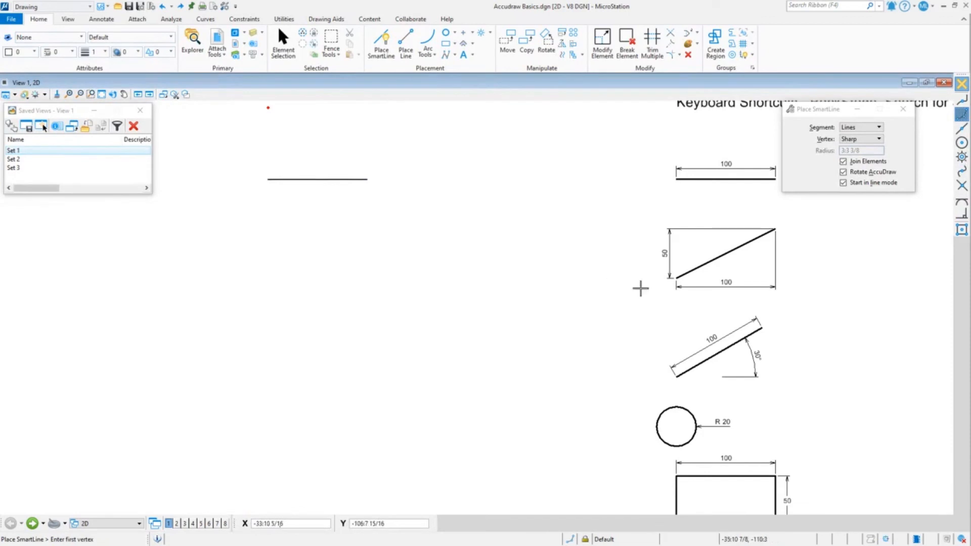